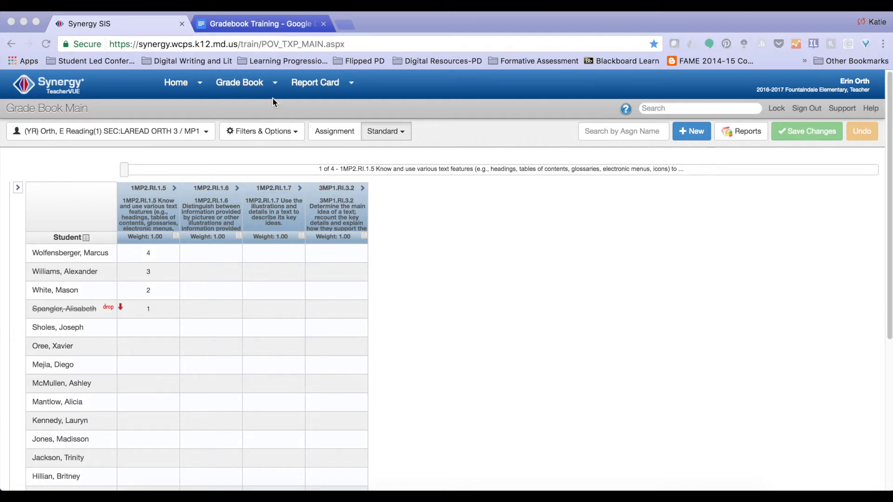
- Create a new grade book assignment named "Testing standards" with the description "This is just a test"
{"action": "left_click", "coordinate": [275, 84]}
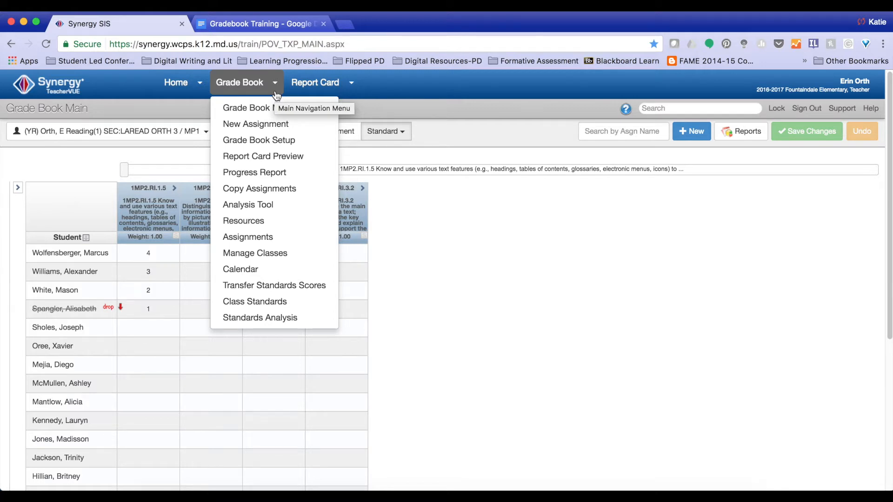
{"action": "left_click", "coordinate": [272, 126]}
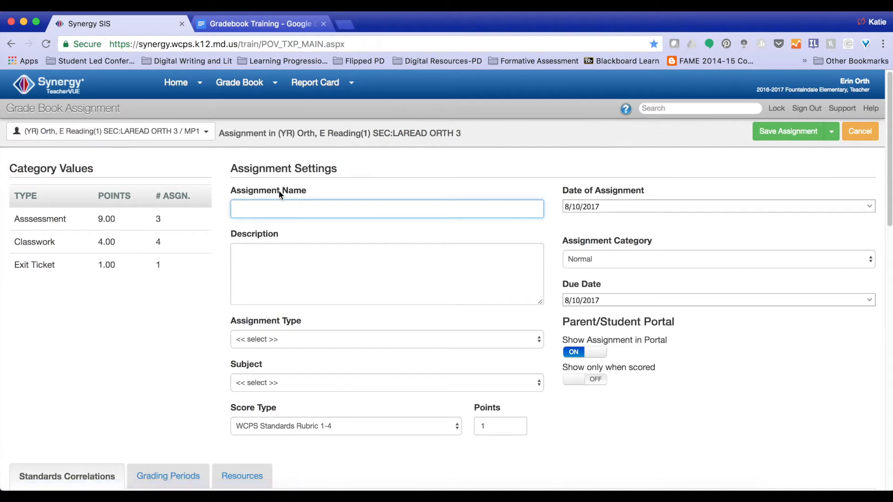
{"action": "type", "text": "Testing standards"}
{"action": "left_click", "coordinate": [263, 253]}
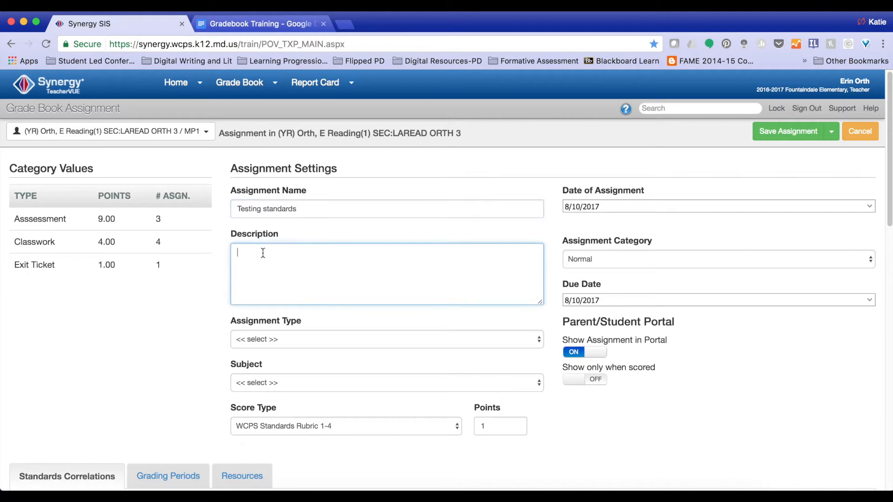
{"action": "type", "text": "This is just a test"}
- Set the assignment type to WCPS- Homework and the subject to Reading
{"action": "left_click", "coordinate": [284, 339]}
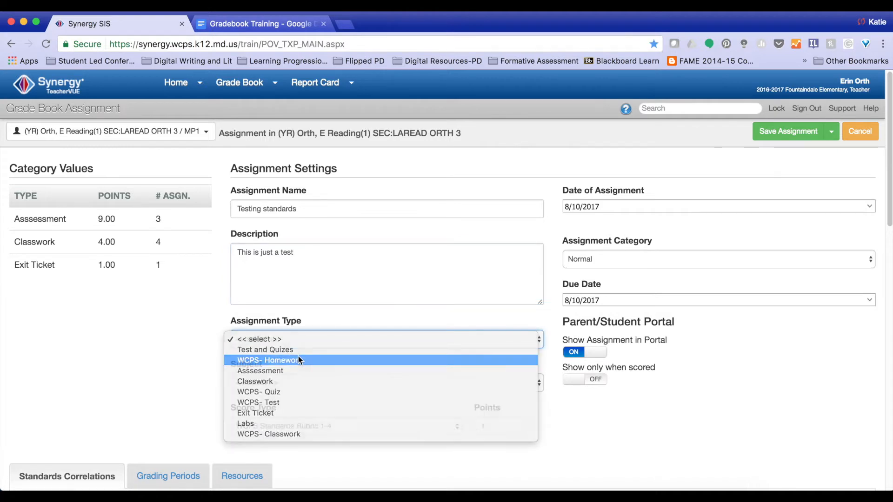
{"action": "left_click", "coordinate": [296, 355]}
{"action": "left_click", "coordinate": [294, 382]}
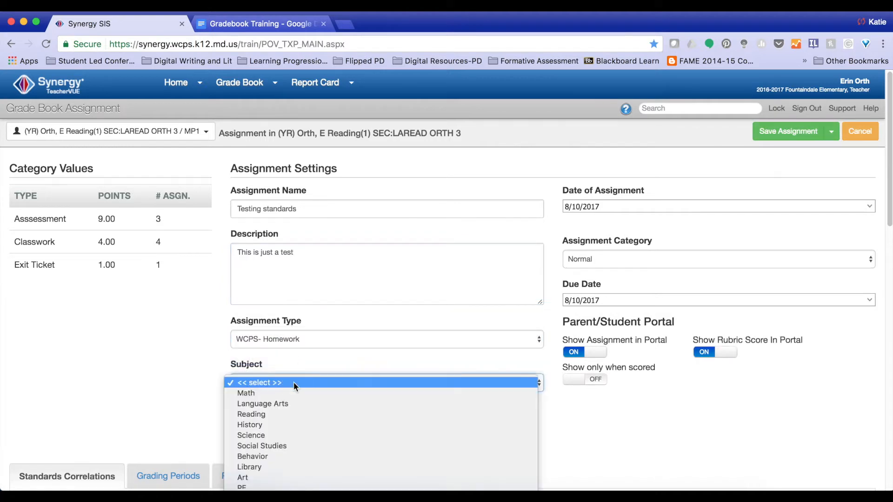
{"action": "left_click", "coordinate": [292, 414]}
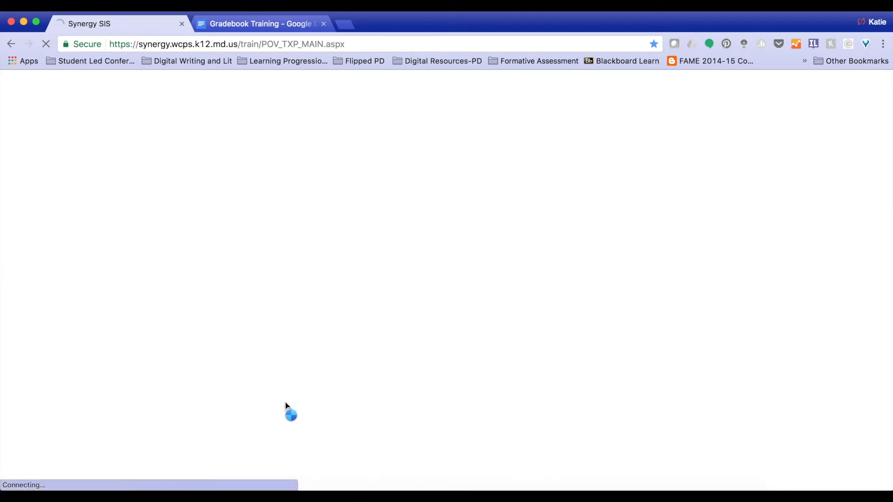
- Choose WCPS Standards Rubric 1-4 as the score type and Normal as the assignment category
{"action": "scroll", "coordinate": [285, 403], "scroll_direction": "down", "scroll_amount": 1}
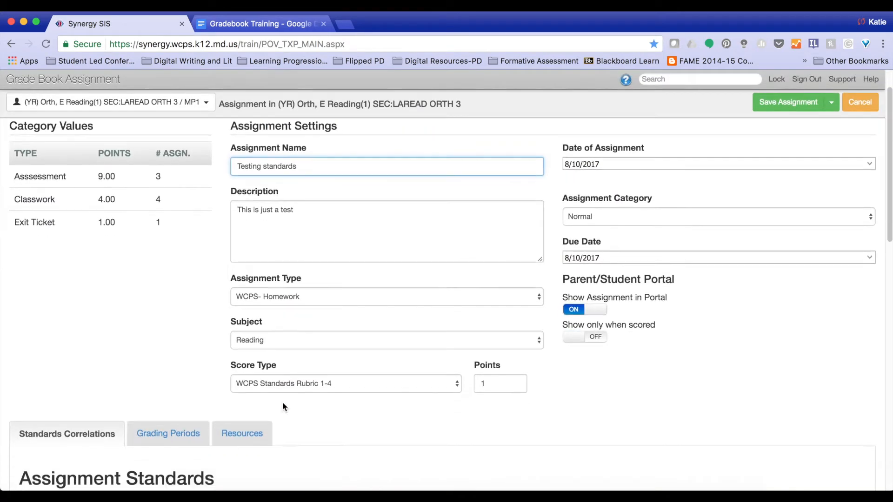
{"action": "left_click", "coordinate": [298, 387]}
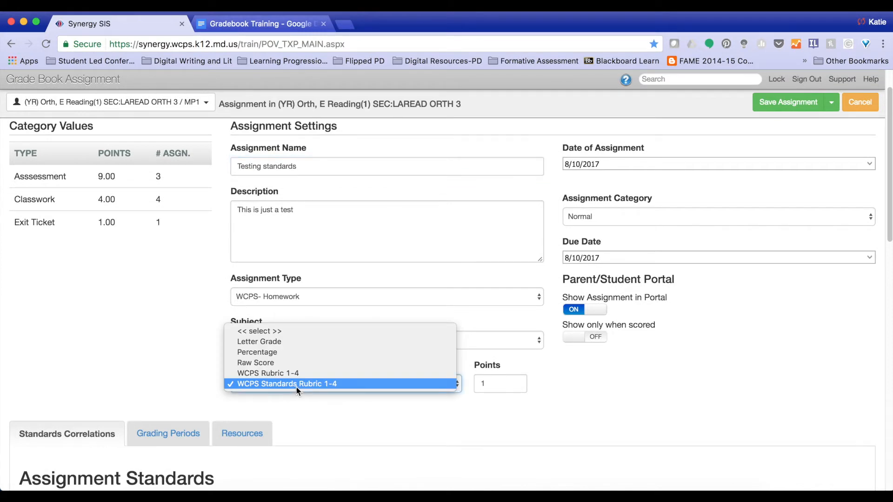
{"action": "left_click", "coordinate": [296, 386]}
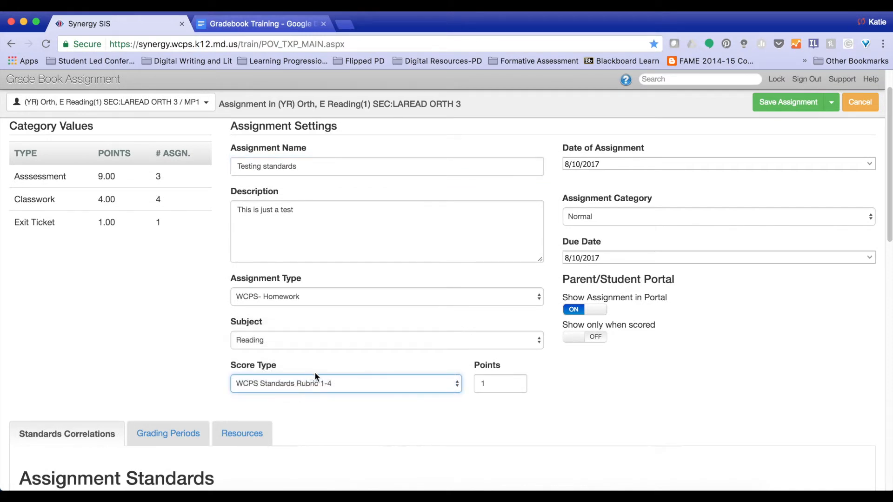
{"action": "left_click", "coordinate": [645, 218]}
{"action": "left_click", "coordinate": [645, 219]}
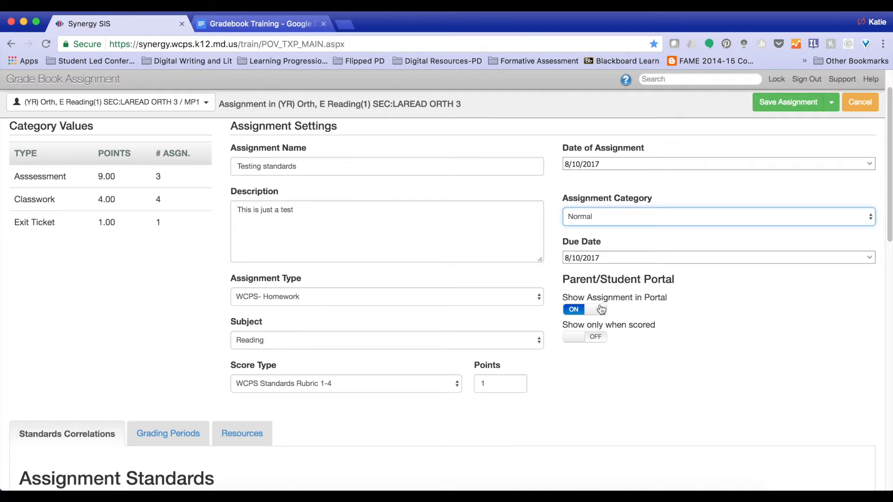
- Turn on the display of codes in the Standards Picker list and turn it off again
{"action": "scroll", "coordinate": [438, 375], "scroll_direction": "down", "scroll_amount": 5}
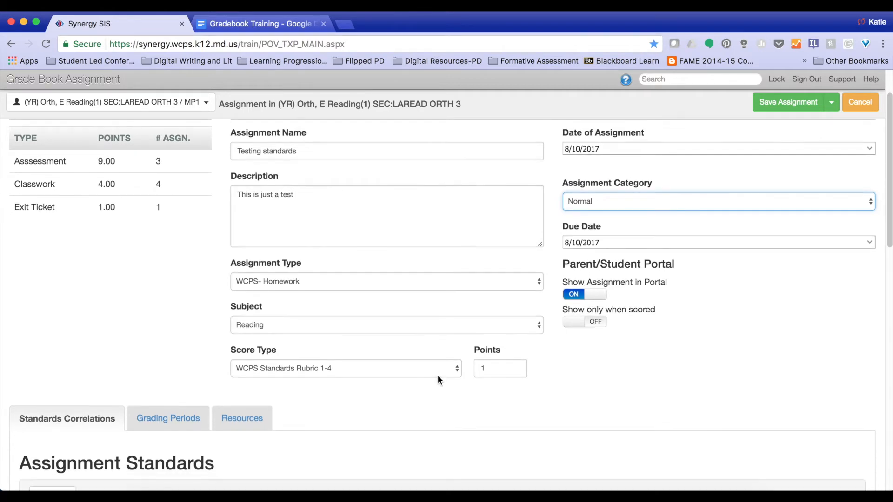
{"action": "scroll", "coordinate": [439, 375], "scroll_direction": "down", "scroll_amount": 2}
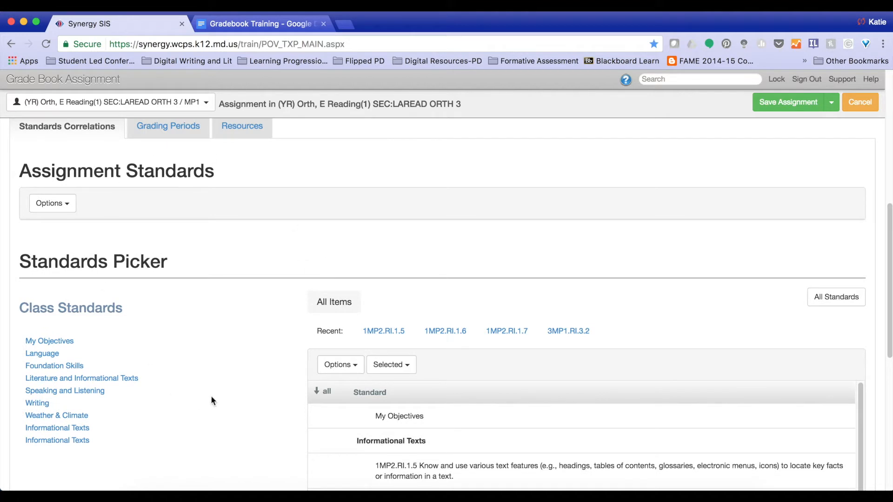
{"action": "scroll", "coordinate": [231, 396], "scroll_direction": "down", "scroll_amount": 1}
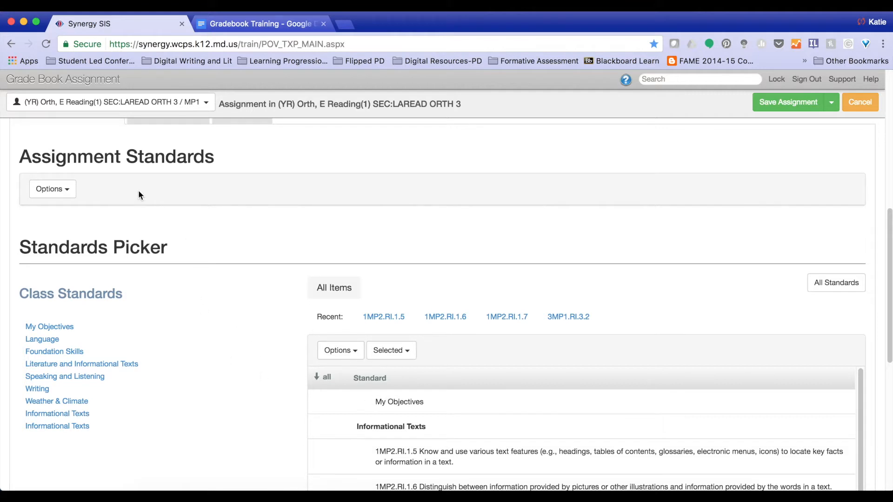
{"action": "scroll", "coordinate": [355, 357], "scroll_direction": "down", "scroll_amount": 1}
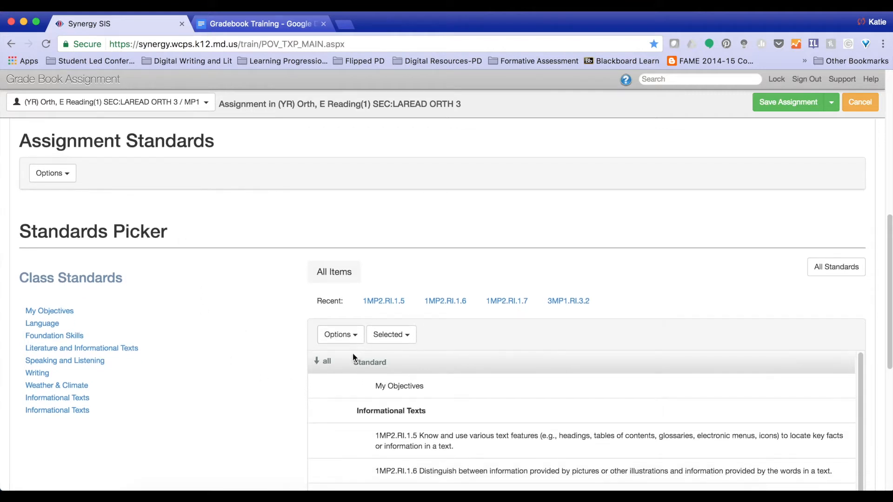
{"action": "left_click", "coordinate": [355, 340]}
{"action": "left_click", "coordinate": [353, 364]}
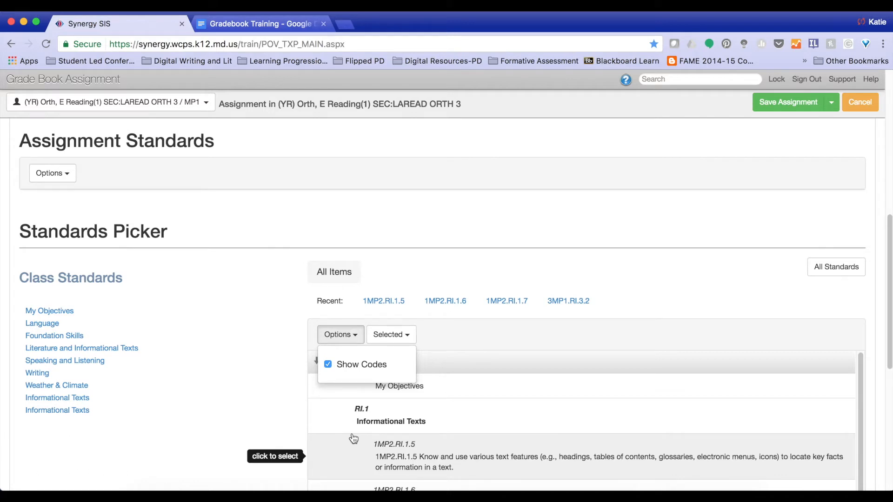
{"action": "left_click", "coordinate": [348, 365]}
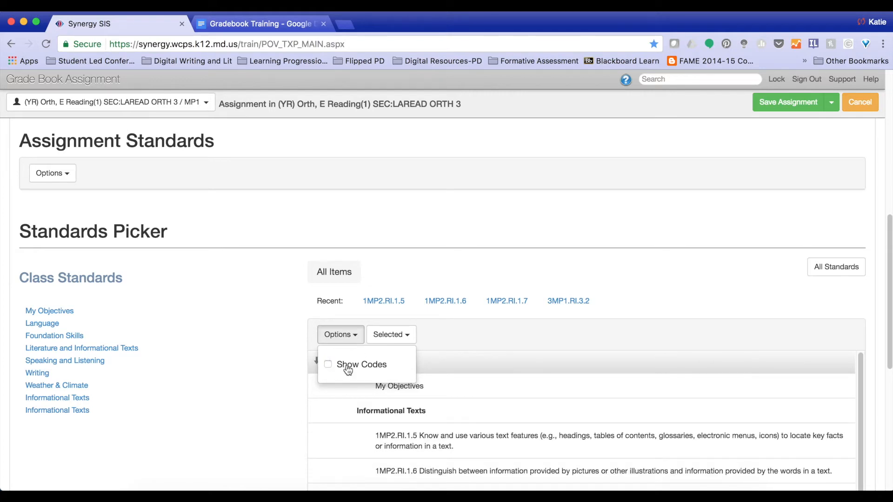
{"action": "left_click", "coordinate": [269, 347]}
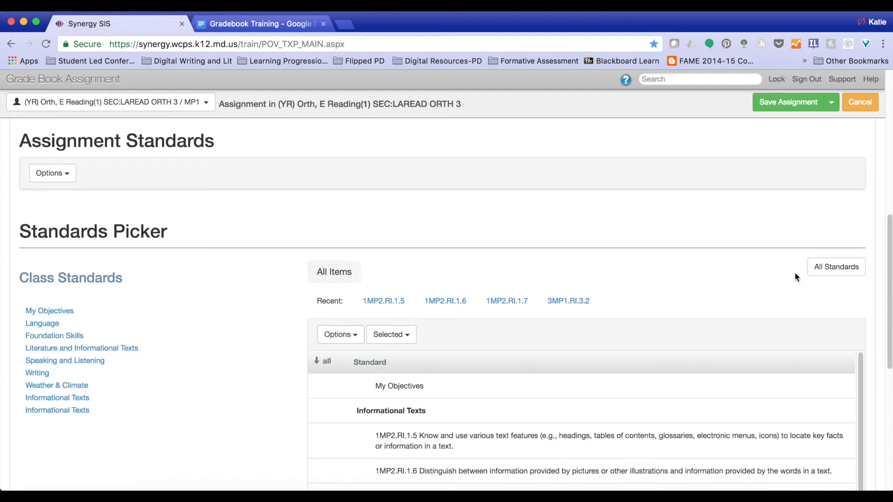
- Switch the Standards Picker from class standards to all standards and check the assignment's subject
{"action": "left_click", "coordinate": [836, 273]}
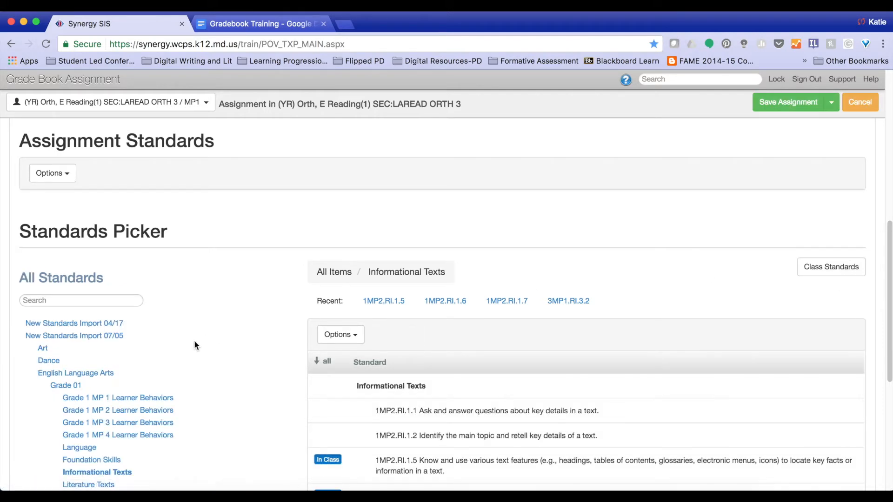
{"action": "scroll", "coordinate": [197, 344], "scroll_direction": "up", "scroll_amount": 6}
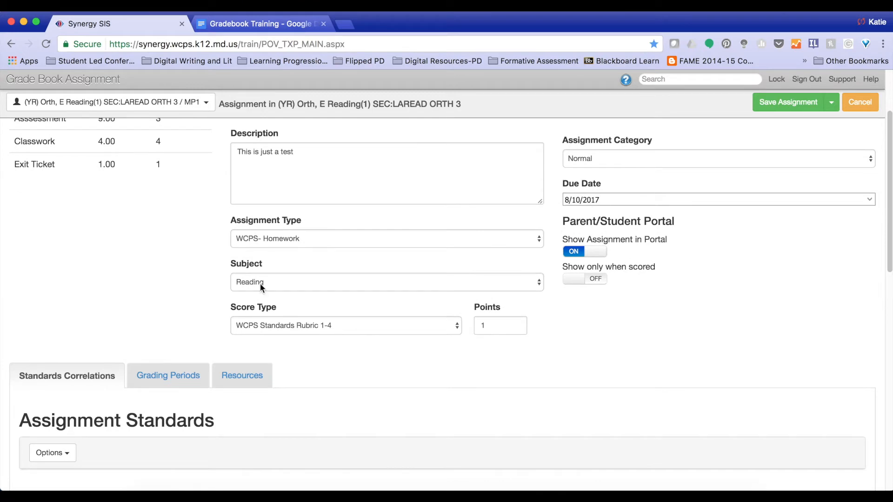
{"action": "scroll", "coordinate": [152, 414], "scroll_direction": "down", "scroll_amount": 9}
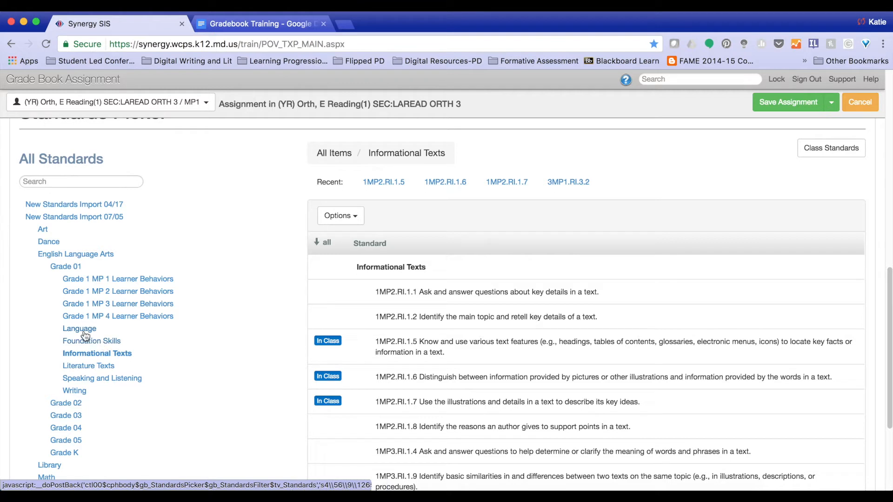
- Look through the Grade 01 English Language Arts standards for Literature Texts
{"action": "left_click", "coordinate": [89, 366]}
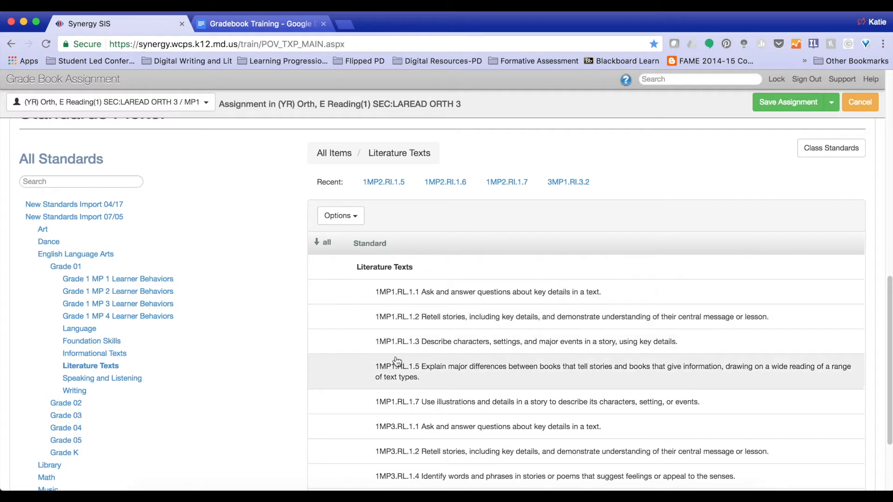
{"action": "scroll", "coordinate": [396, 377], "scroll_direction": "down", "scroll_amount": 1}
{"action": "scroll", "coordinate": [398, 396], "scroll_direction": "down", "scroll_amount": 3}
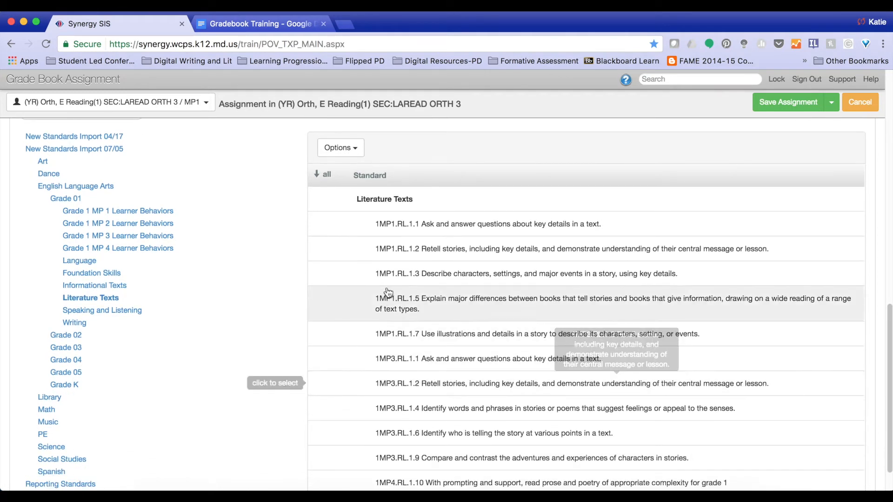
{"action": "scroll", "coordinate": [399, 370], "scroll_direction": "down", "scroll_amount": 2}
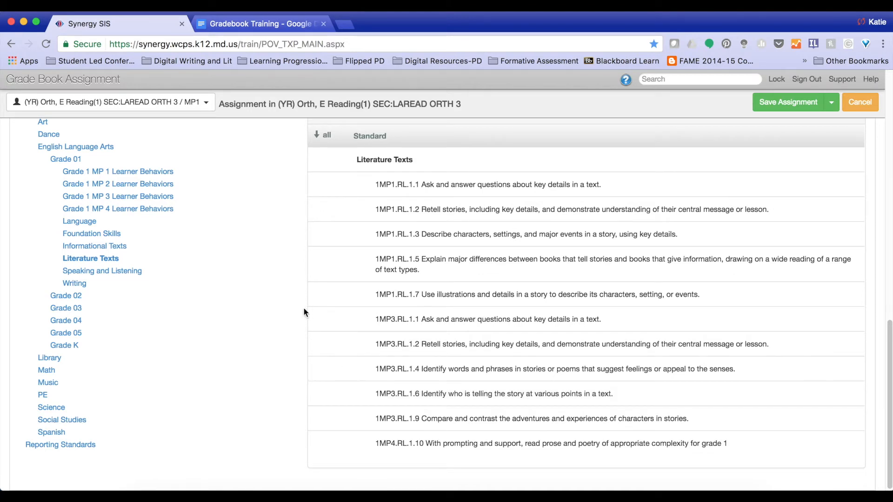
- Display the Grade 01 Informational Texts standards and review the list by marking period
{"action": "left_click", "coordinate": [113, 246]}
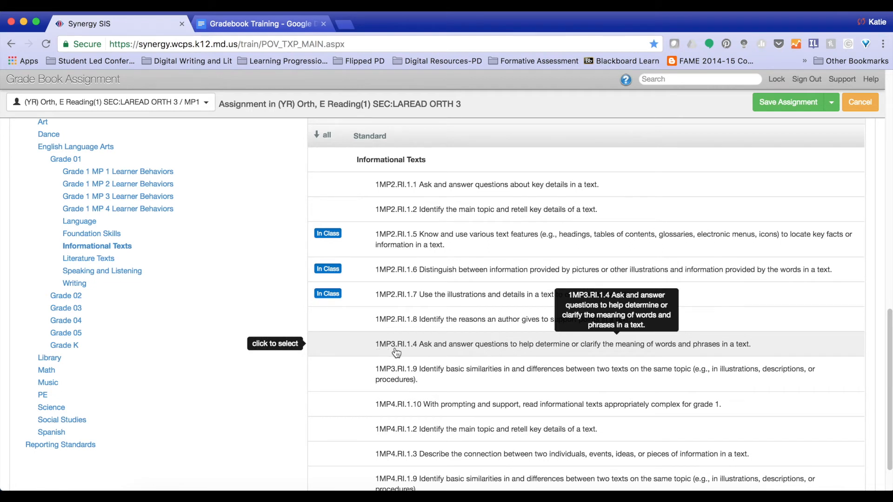
{"action": "scroll", "coordinate": [391, 352], "scroll_direction": "down", "scroll_amount": 2}
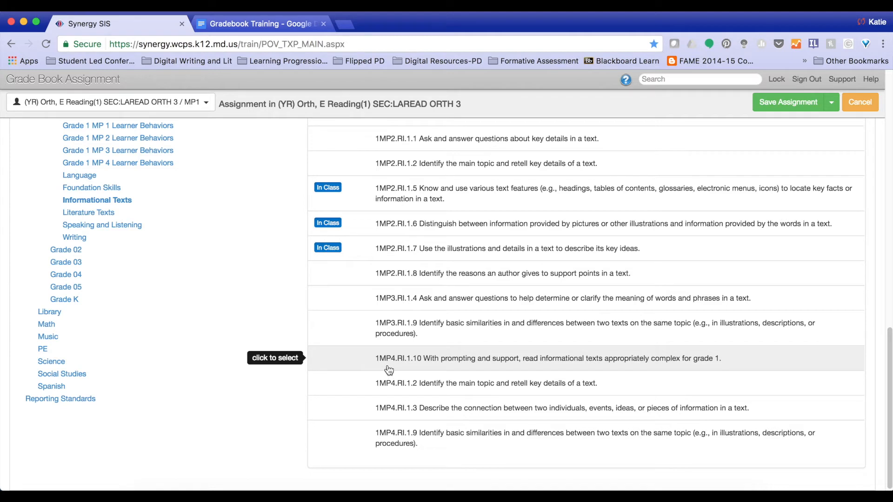
{"action": "scroll", "coordinate": [391, 368], "scroll_direction": "up", "scroll_amount": 2}
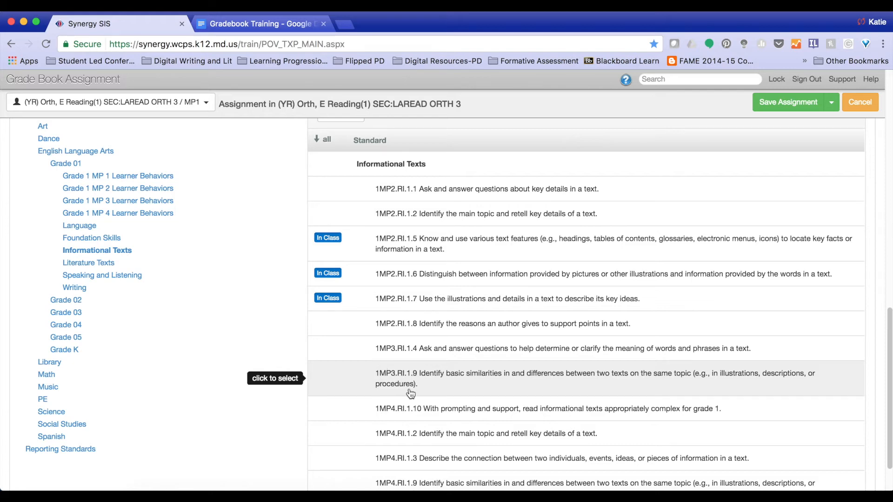
{"action": "scroll", "coordinate": [395, 389], "scroll_direction": "down", "scroll_amount": 2}
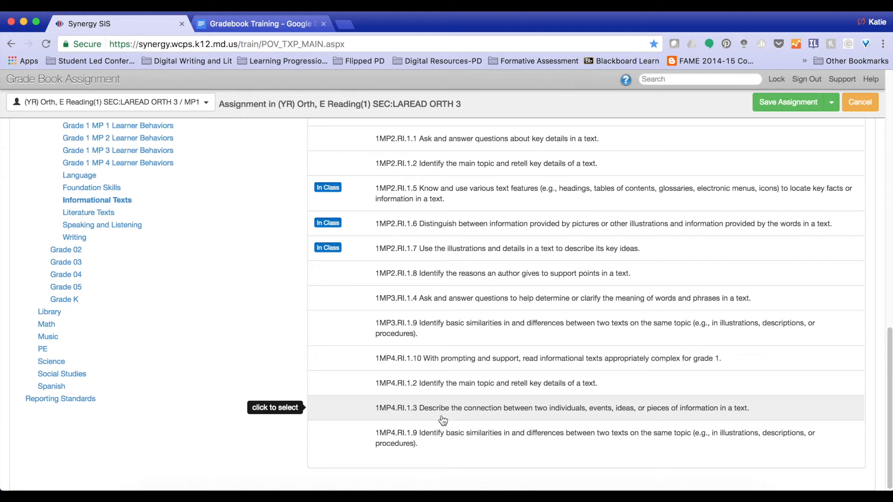
- Add the standards 1MP2.RI.1.1, 1MP2.RI.1.2, 1MP2.RI.1.5, 1MP2.RI.1.6, 1MP2.RI.1.7 and 1MP2.RI.1.8 to the assignment and save it
{"action": "left_click", "coordinate": [376, 160]}
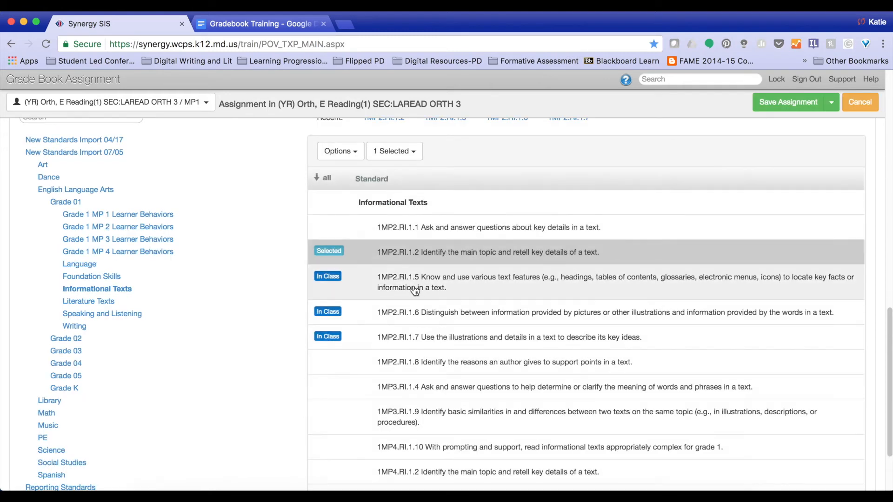
{"action": "left_click", "coordinate": [416, 227]}
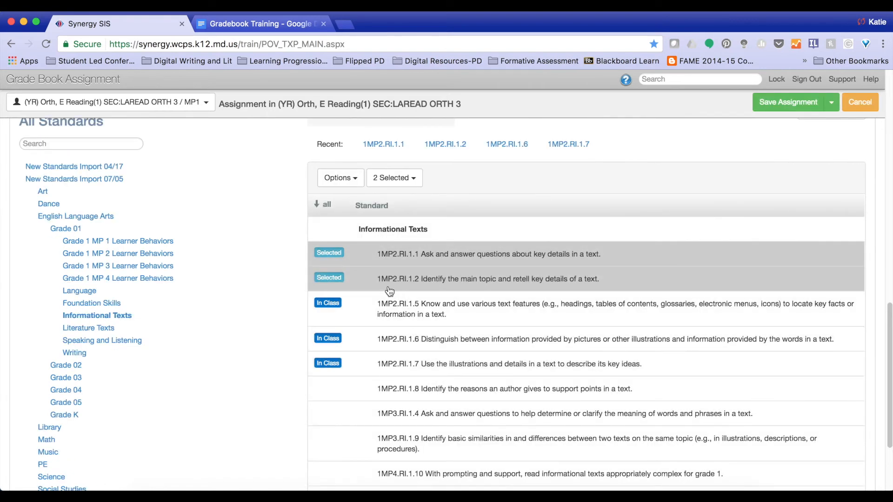
{"action": "left_click", "coordinate": [387, 303]}
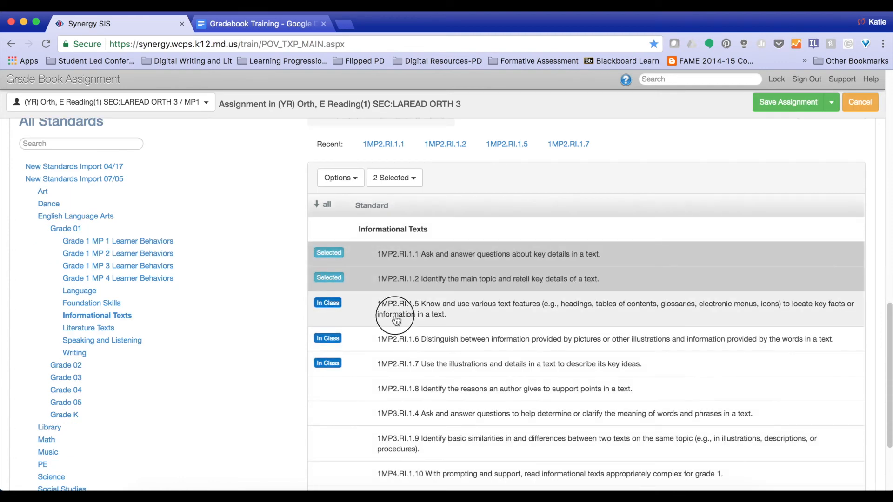
{"action": "left_click", "coordinate": [400, 366]}
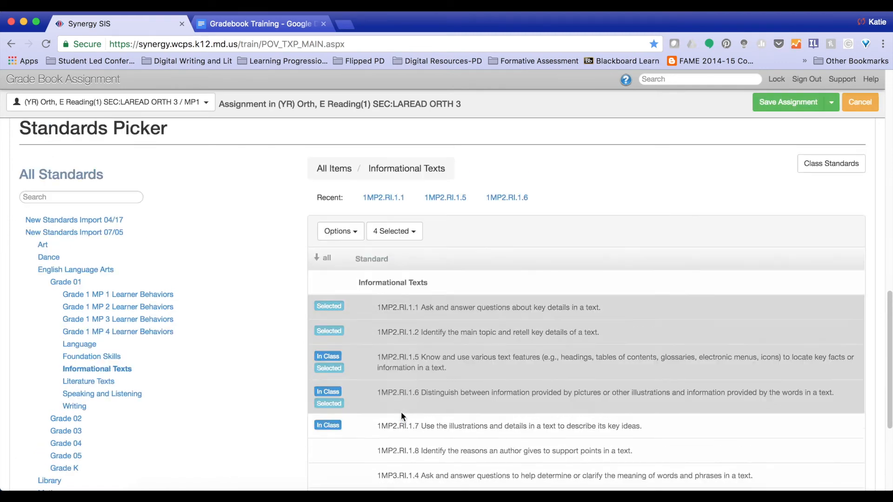
{"action": "left_click", "coordinate": [402, 435]}
{"action": "scroll", "coordinate": [413, 437], "scroll_direction": "down", "scroll_amount": 3}
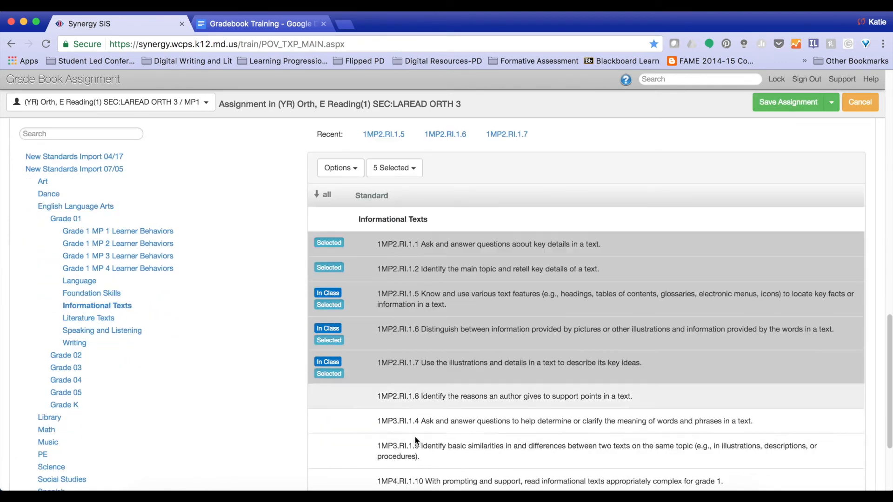
{"action": "left_click", "coordinate": [404, 404]}
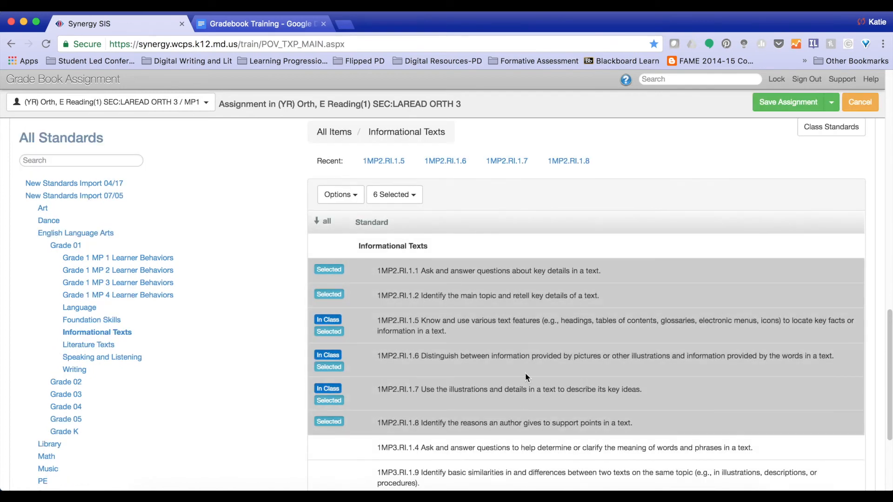
{"action": "scroll", "coordinate": [513, 329], "scroll_direction": "up", "scroll_amount": 6}
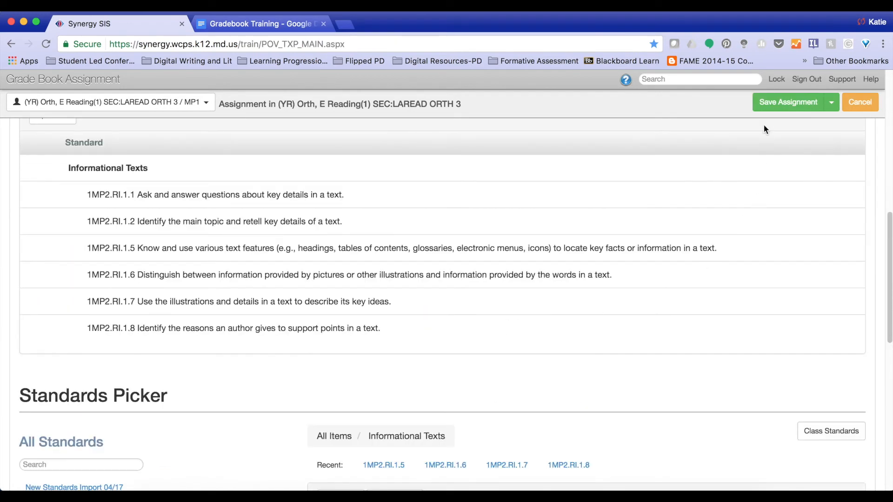
{"action": "left_click", "coordinate": [777, 104]}
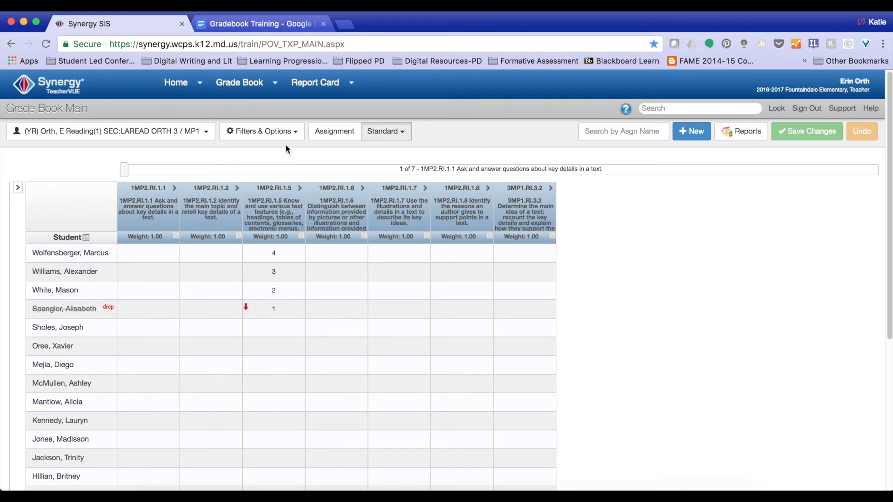
- Show the grade book in Standard view and expand standards 1MP2.RI.1.1, 1MP2.RI.1.2 and 1MP2.RI.1.5 to display their linked assignments
{"action": "left_click", "coordinate": [403, 136]}
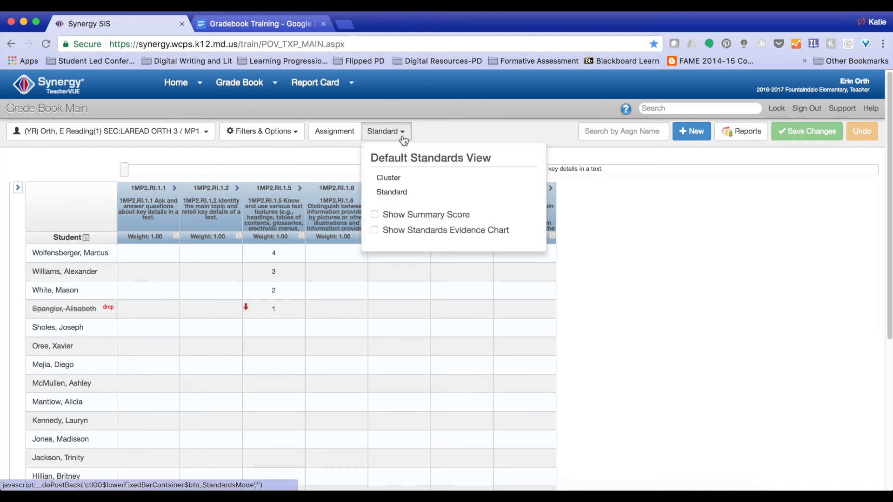
{"action": "left_click", "coordinate": [398, 198]}
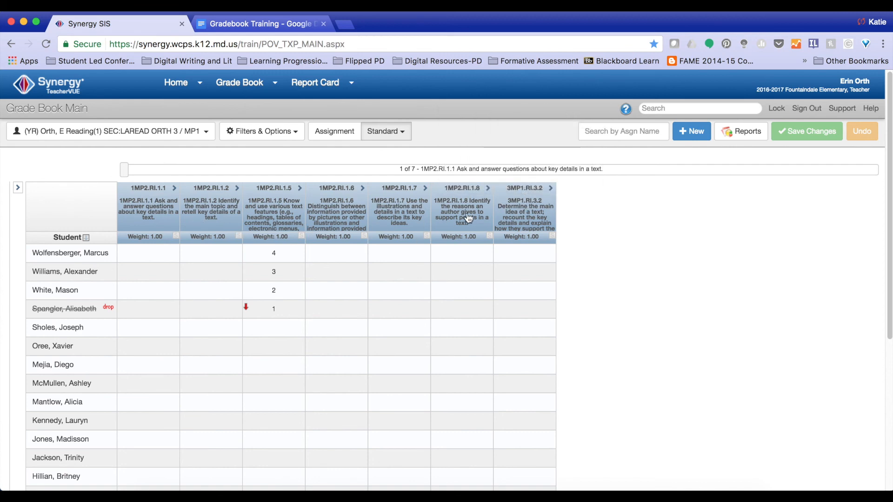
{"action": "left_click", "coordinate": [174, 189]}
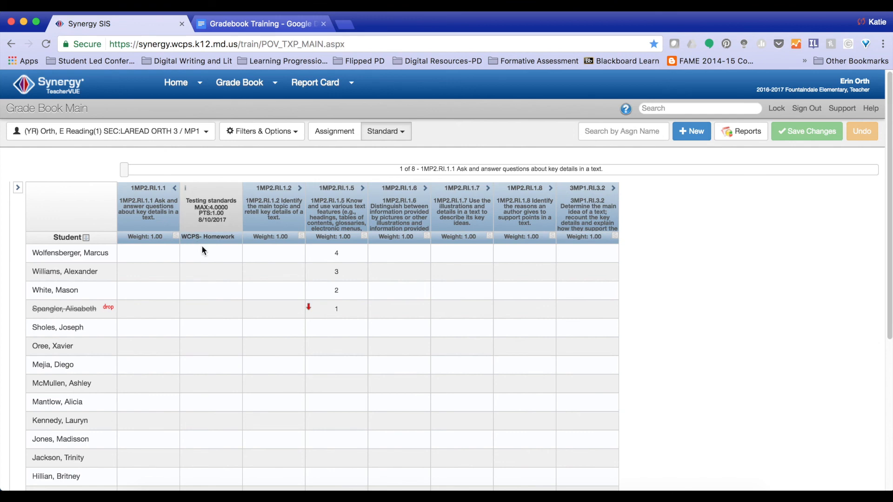
{"action": "left_click", "coordinate": [299, 189]}
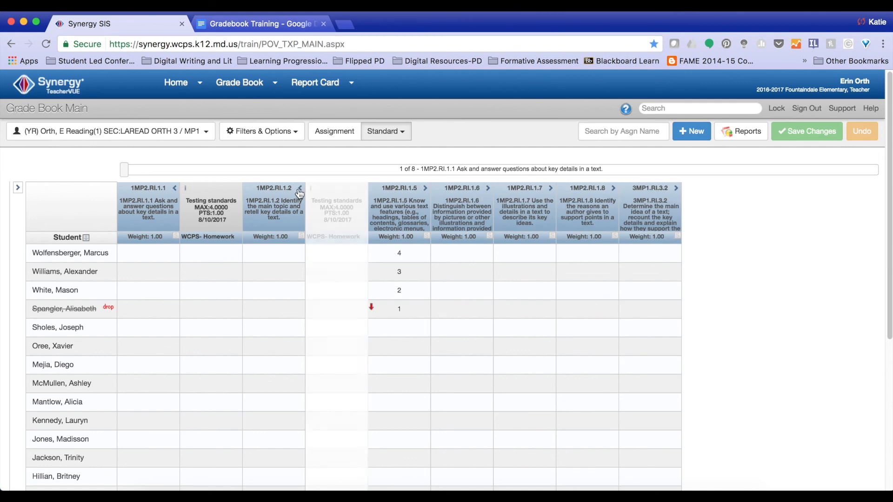
{"action": "left_click", "coordinate": [425, 189]}
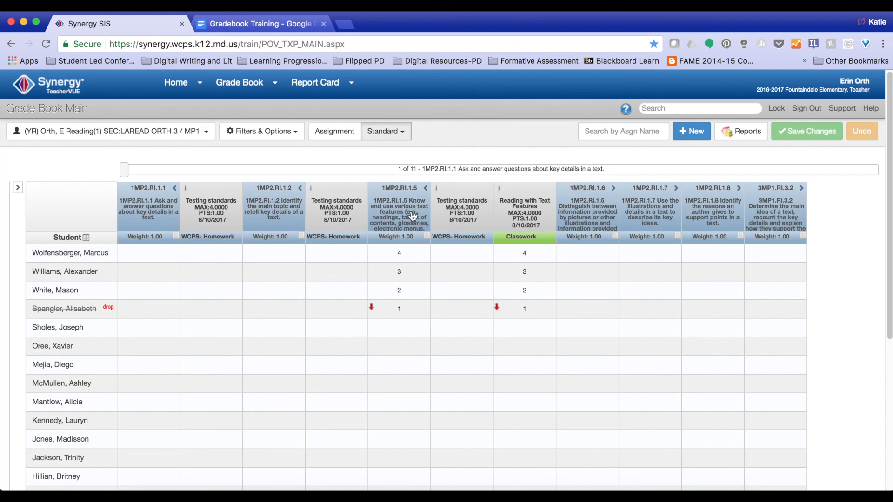
- Expand standard 3MP1.RI.3.2 to display its linked assignments and read the standard's full description
{"action": "mouse_move", "coordinate": [412, 216]}
{"action": "left_click", "coordinate": [801, 189]}
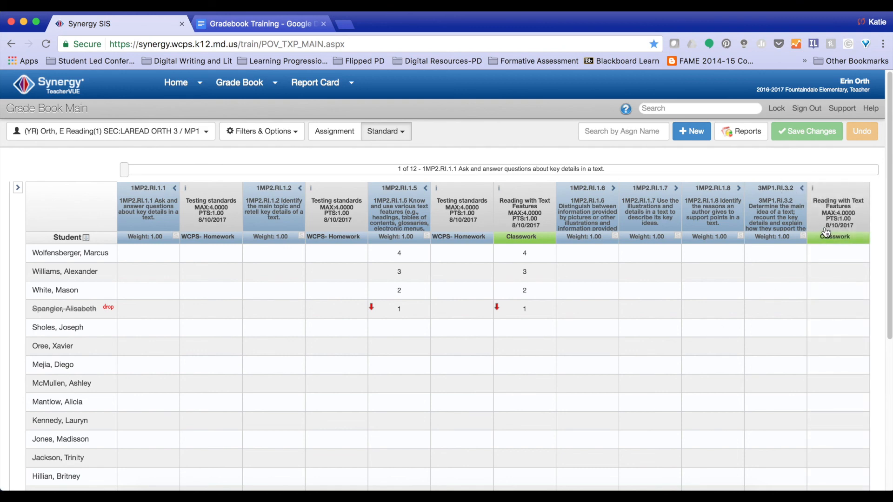
{"action": "mouse_move", "coordinate": [777, 221]}
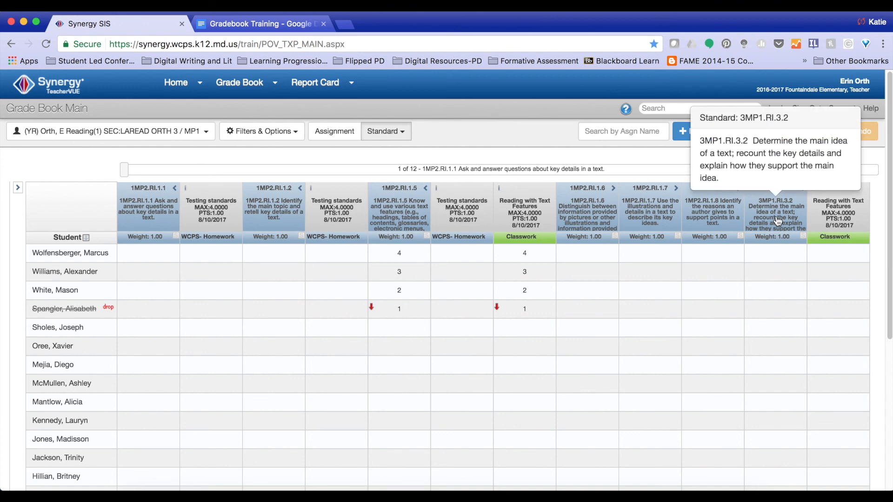